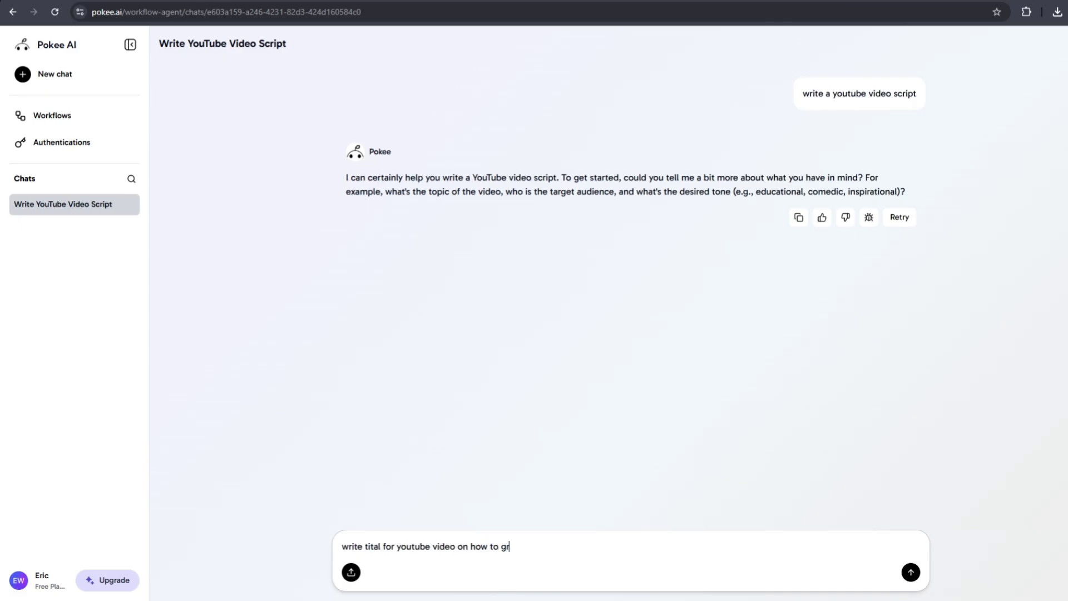
- Send the title request for the how-to YouTube video to Pokee
key(Return)
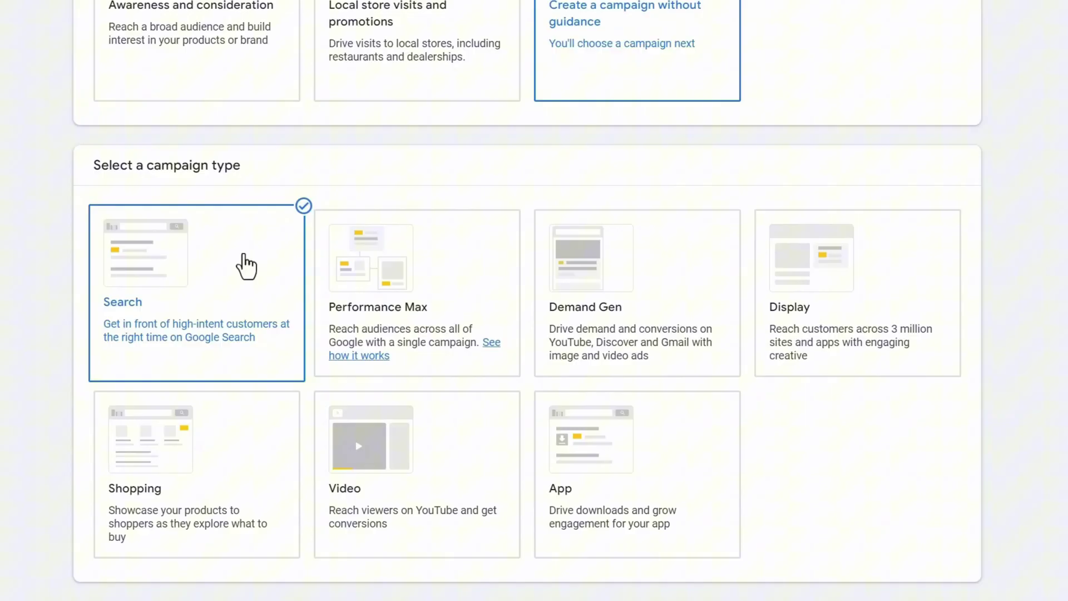
- Scroll Your Authorizations to the Authorized section listing Google Slides and YouTube
scroll(850, 365, down, 3)
scroll(807, 400, down, 5)
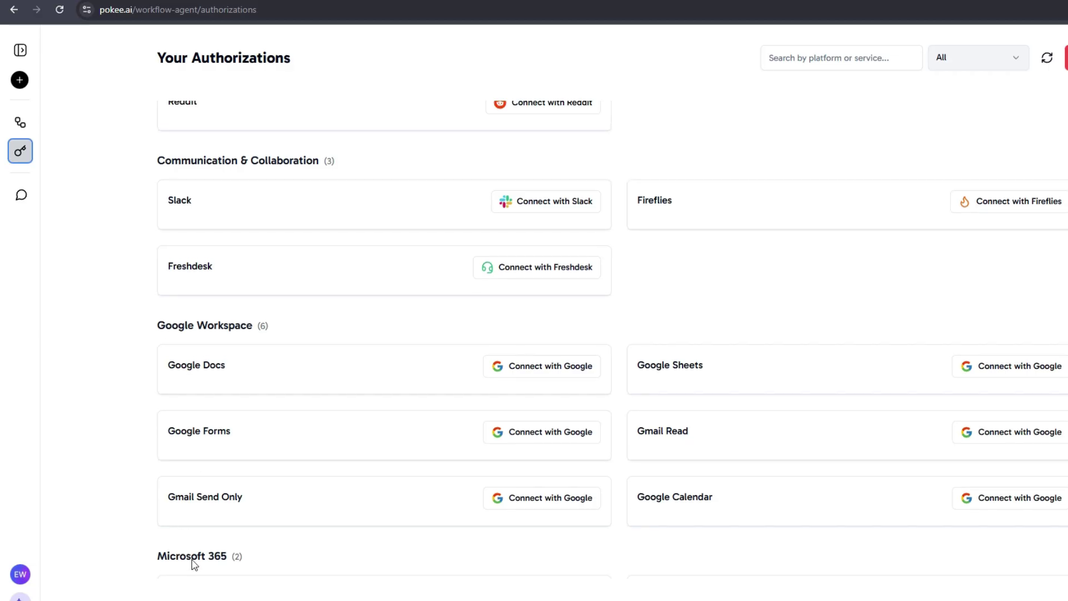
scroll(171, 447, up, 3)
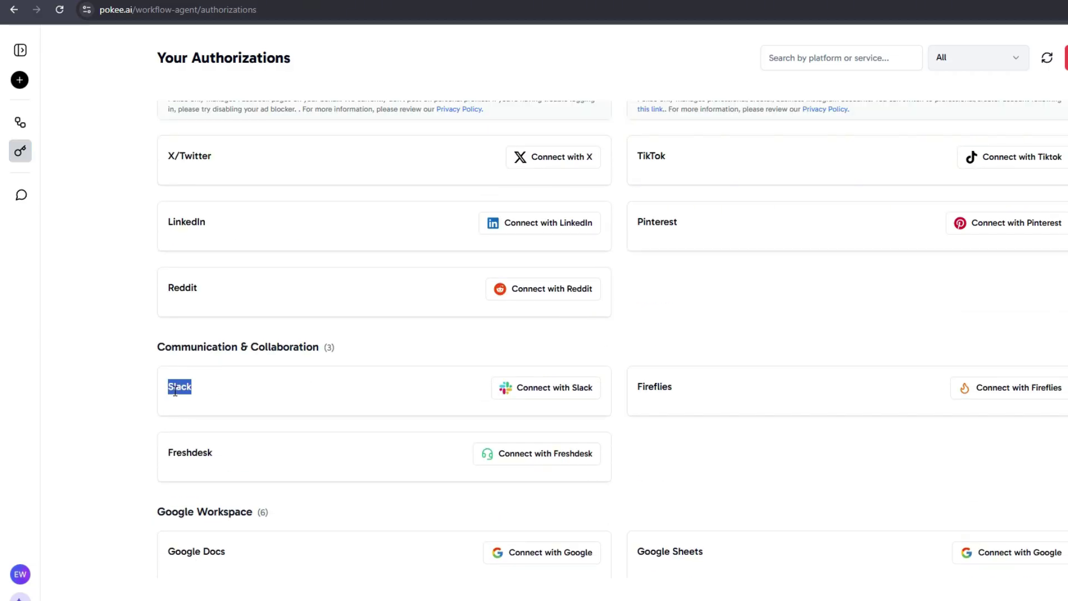
scroll(352, 514, up, 2)
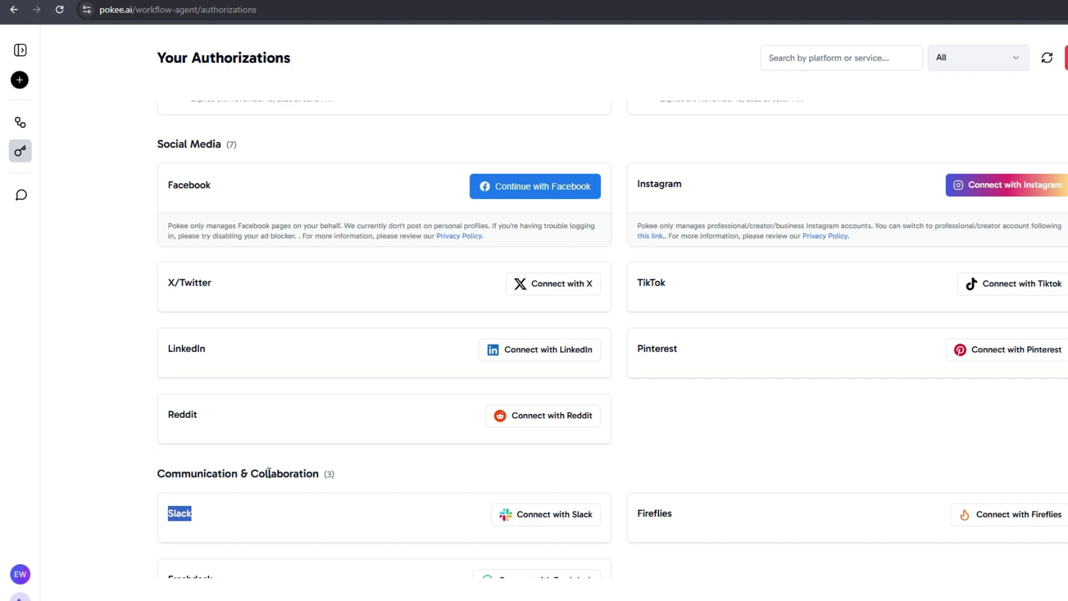
scroll(600, 497, up, 1)
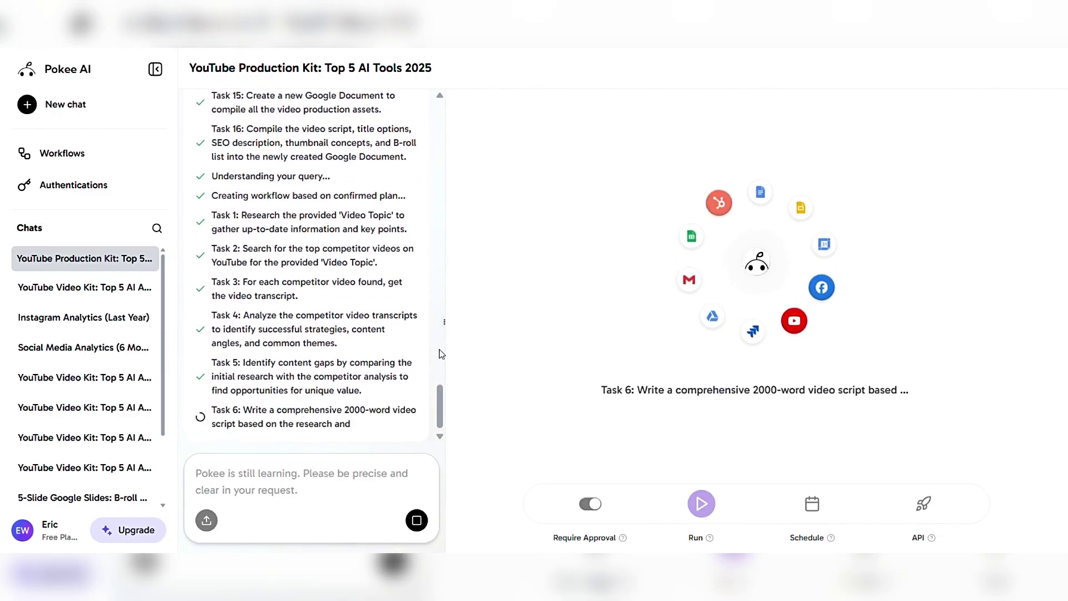
- Scroll through the finished 15-step 'Top 5 AI Agent Tools 2025' video-kit workflow
scroll(889, 307, down, 10)
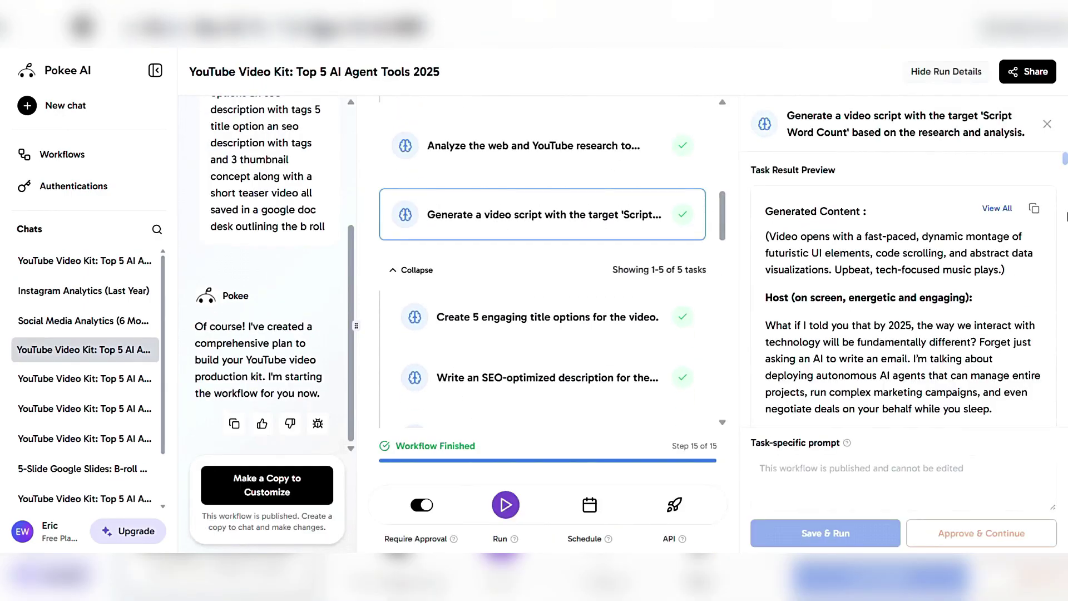
- Read the full generated video script and the five title options
click(1009, 211)
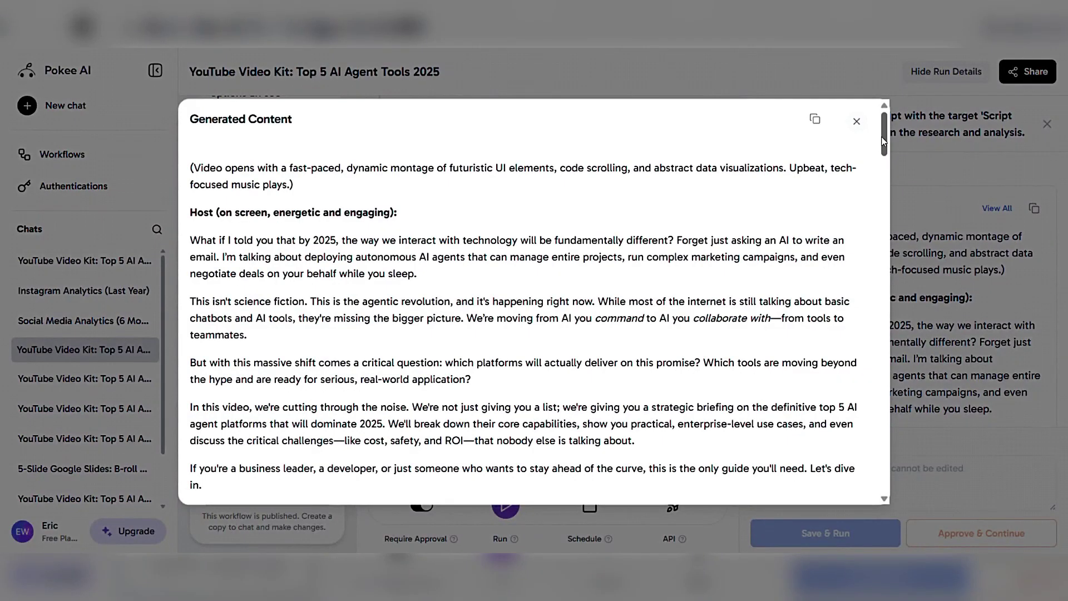
mouse_move(884, 141)
mouse_down()
mouse_move(875, 314)
mouse_move(894, 463)
mouse_up()
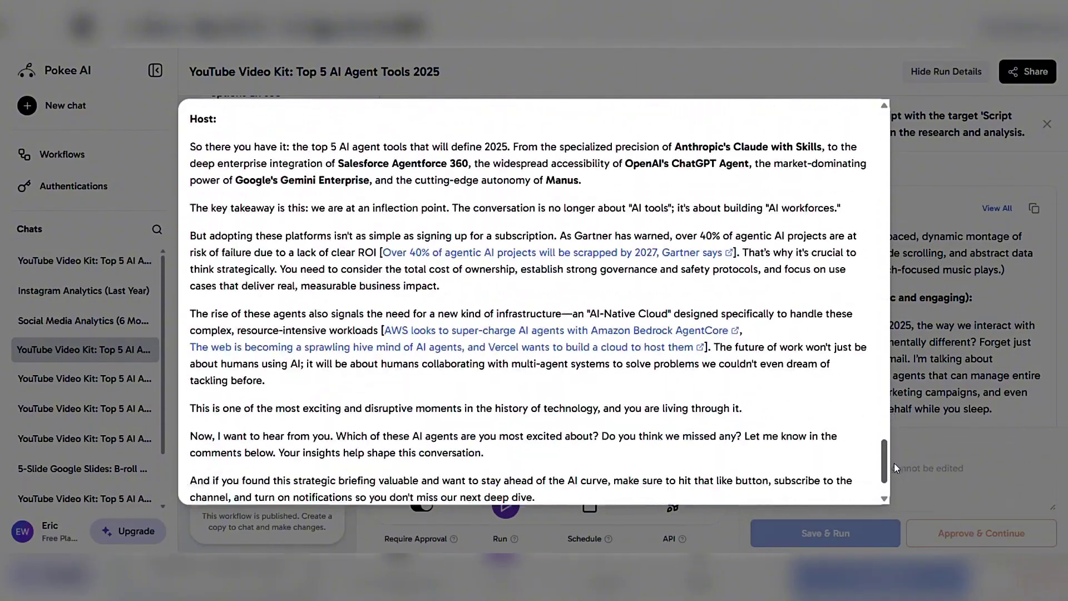
click(893, 463)
click(996, 208)
drag(885, 206, 886, 443)
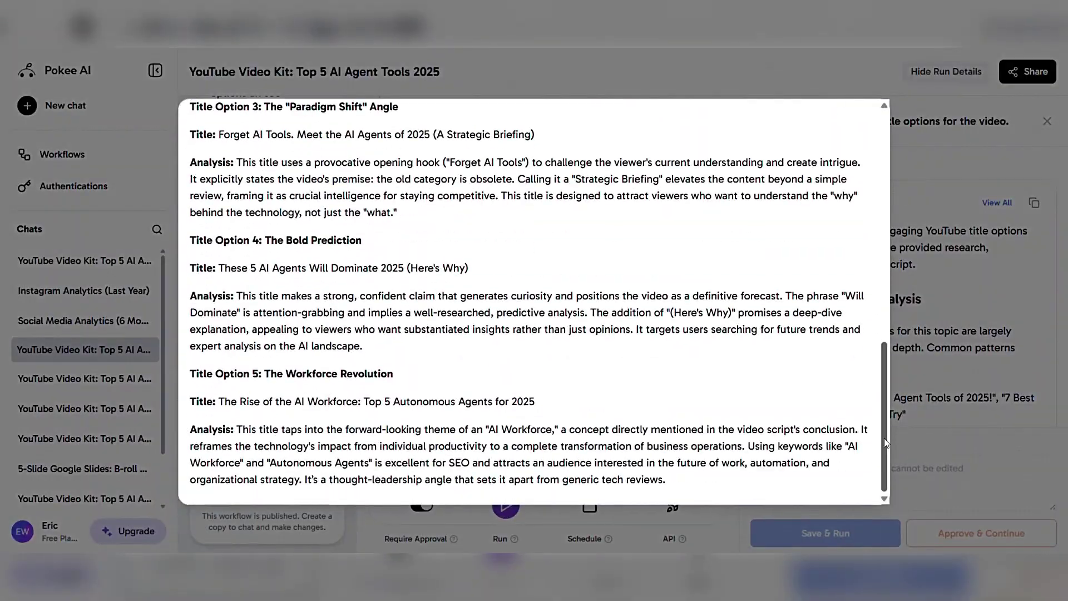
click(898, 446)
- Read the full tagged SEO description and open the first thumbnail preview
click(547, 378)
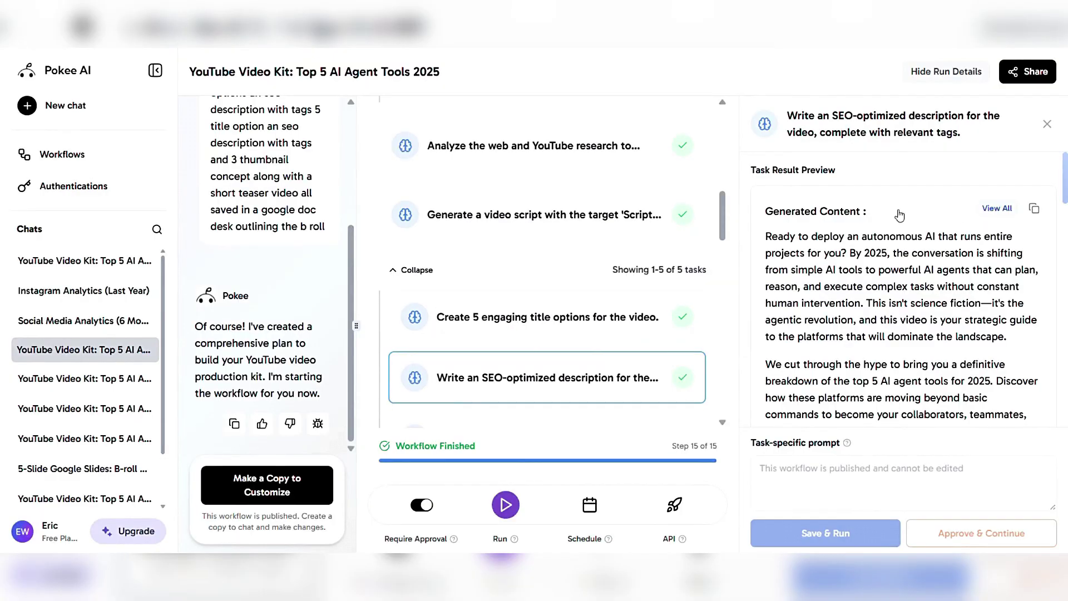
click(997, 208)
drag(886, 159, 889, 286)
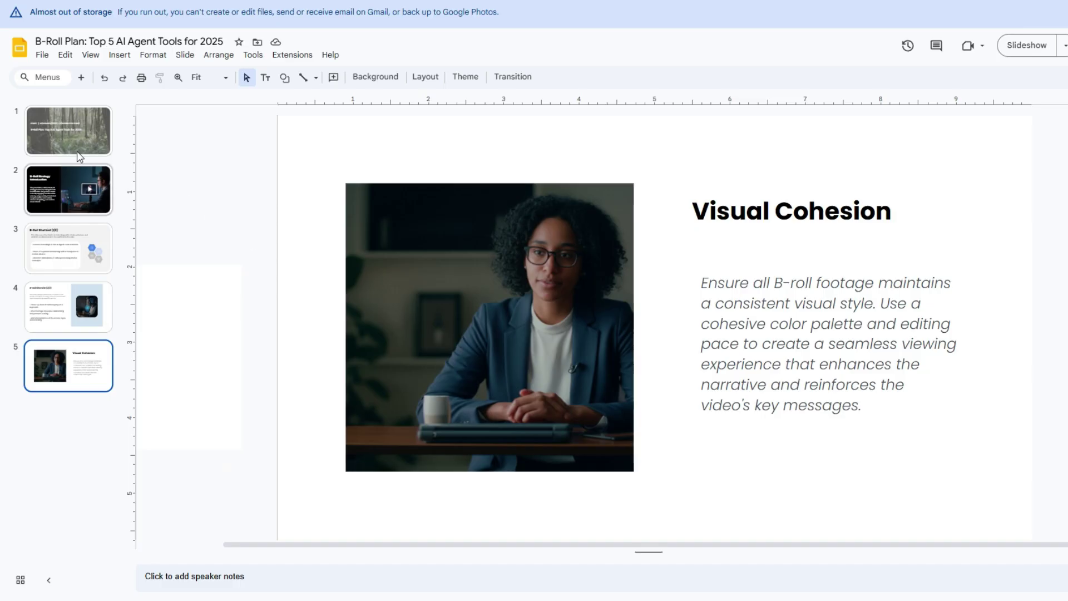
click(67, 145)
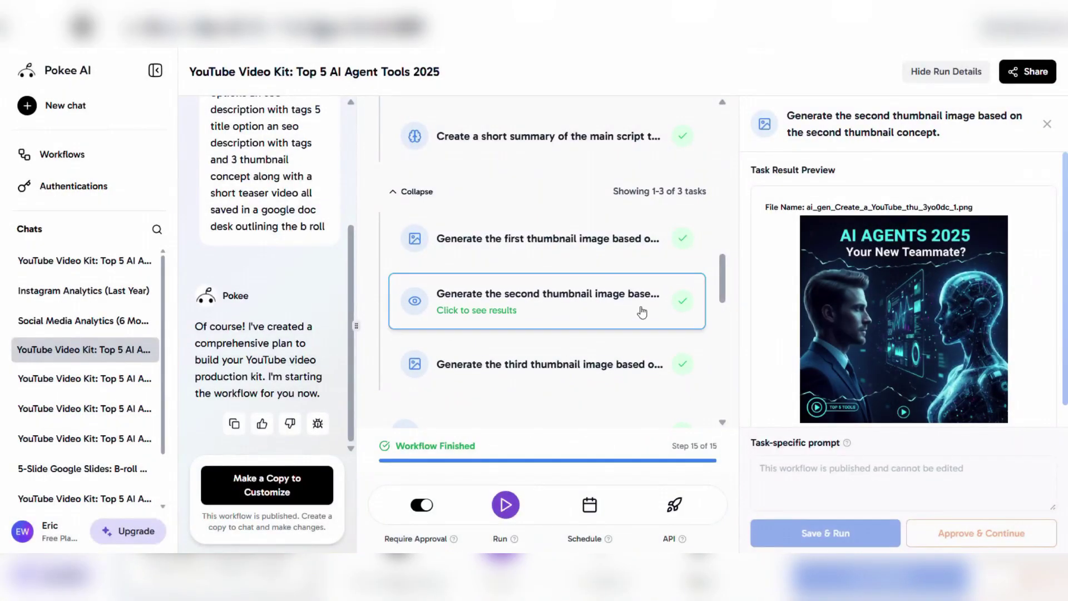
- Preview the second and third thumbnail images, then play the short teaser video
click(895, 306)
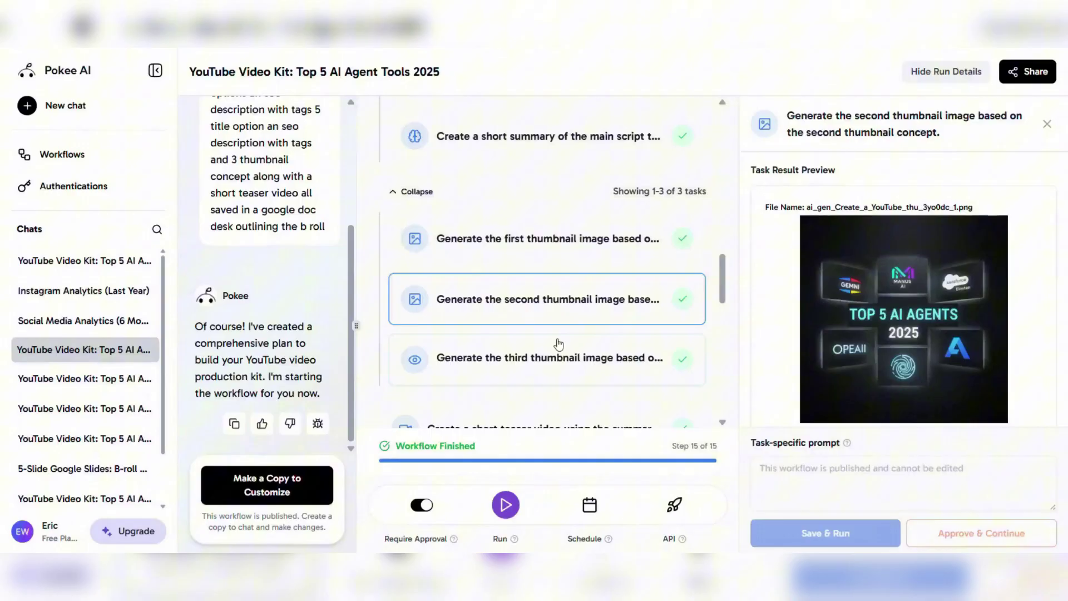
click(558, 343)
scroll(601, 239, down, 3)
click(857, 234)
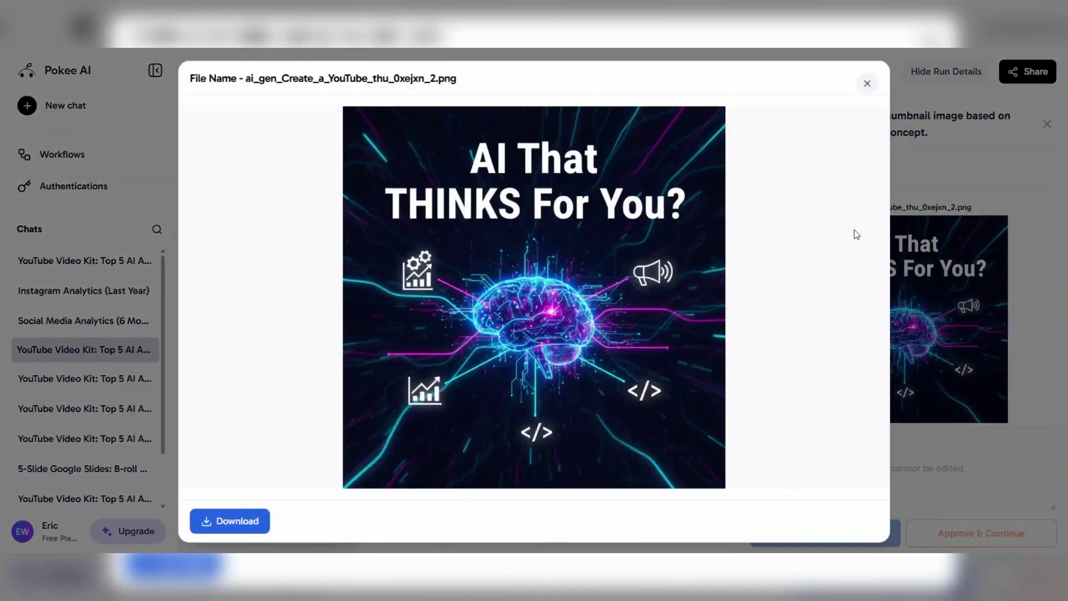
click(932, 227)
click(534, 149)
click(857, 356)
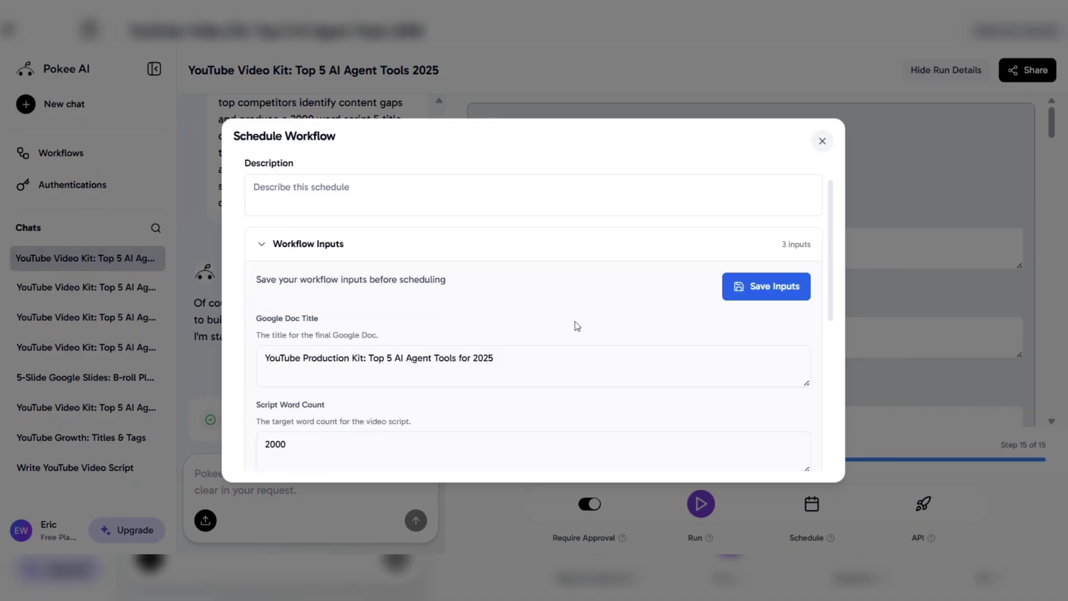
- Save the workflow inputs and schedule the YouTube Video Kit to run weekly
click(743, 192)
scroll(533, 300, down, 10)
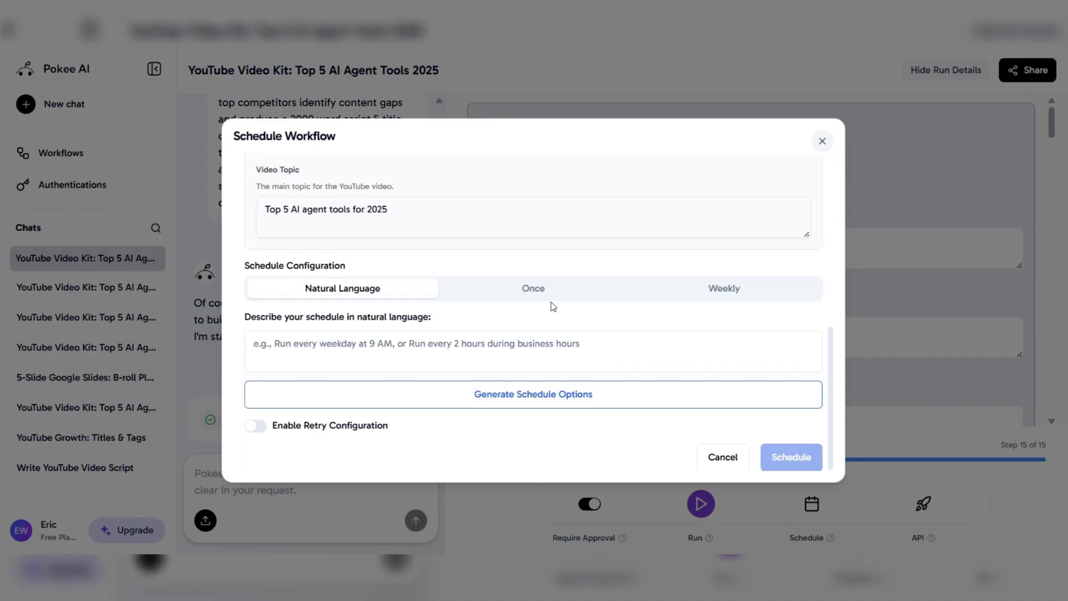
click(532, 286)
click(646, 290)
scroll(508, 365, down, 3)
scroll(507, 365, down, 2)
click(817, 467)
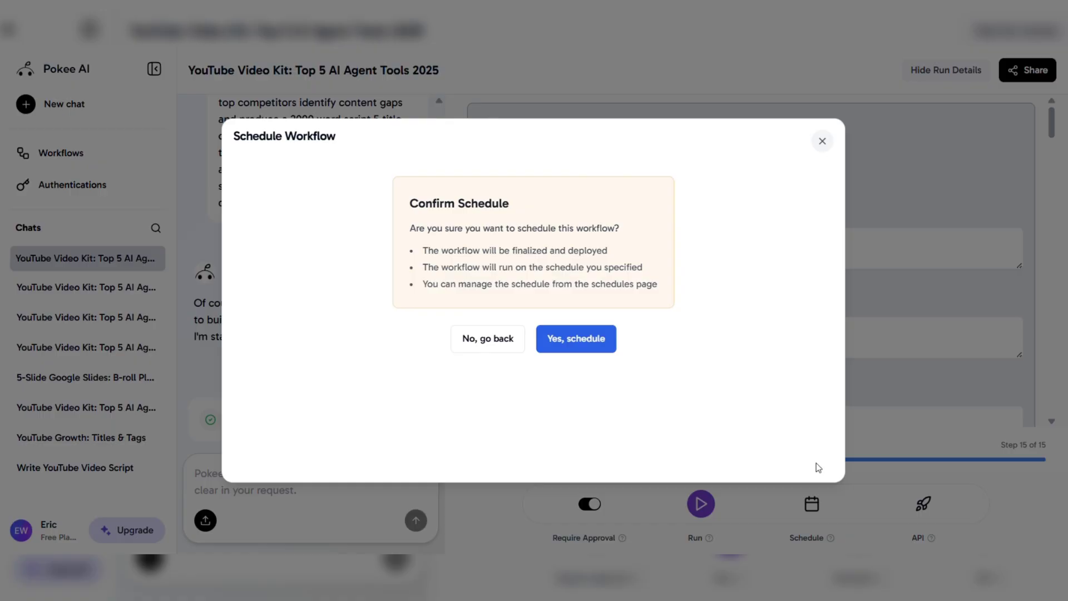
click(593, 350)
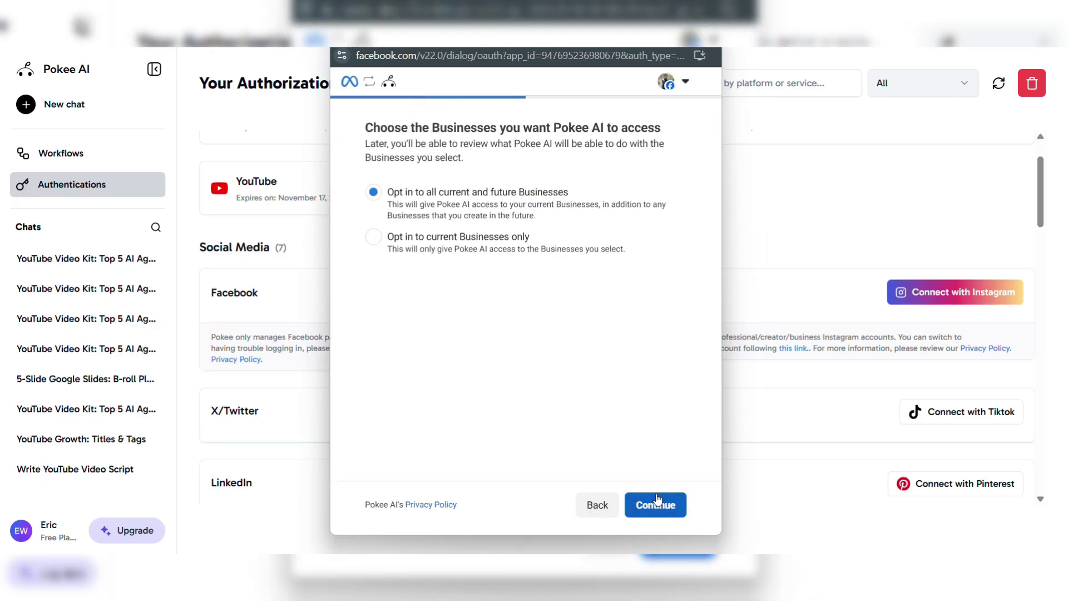
- Opt Pokee AI into all current and future Facebook Businesses and continue
click(657, 505)
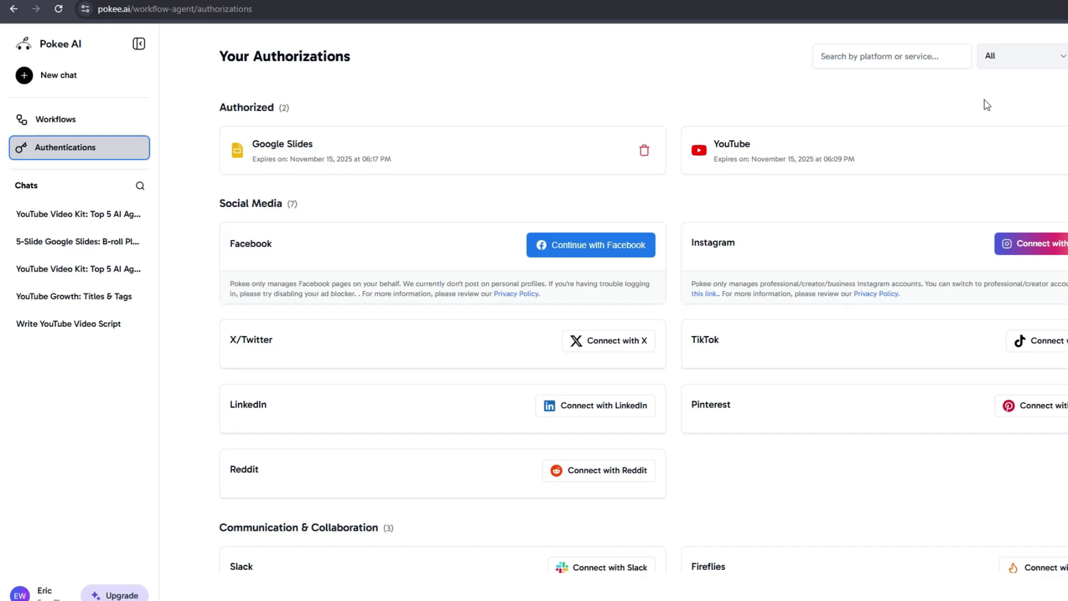
- Request last year's Instagram analytics and read the full metrics summary
scroll(343, 341, down, 2)
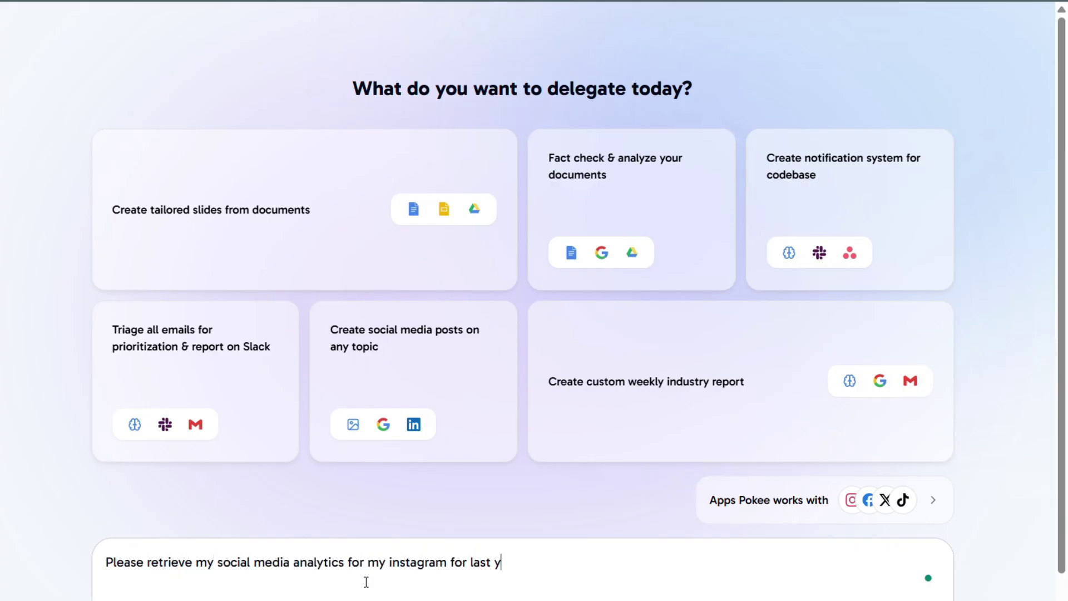
key(Return)
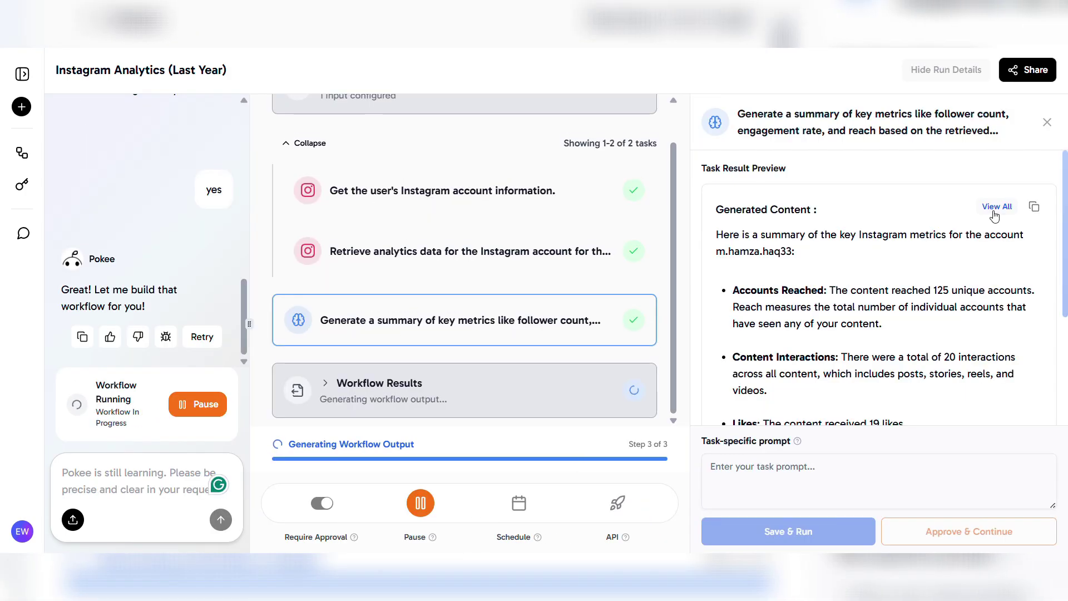
click(995, 212)
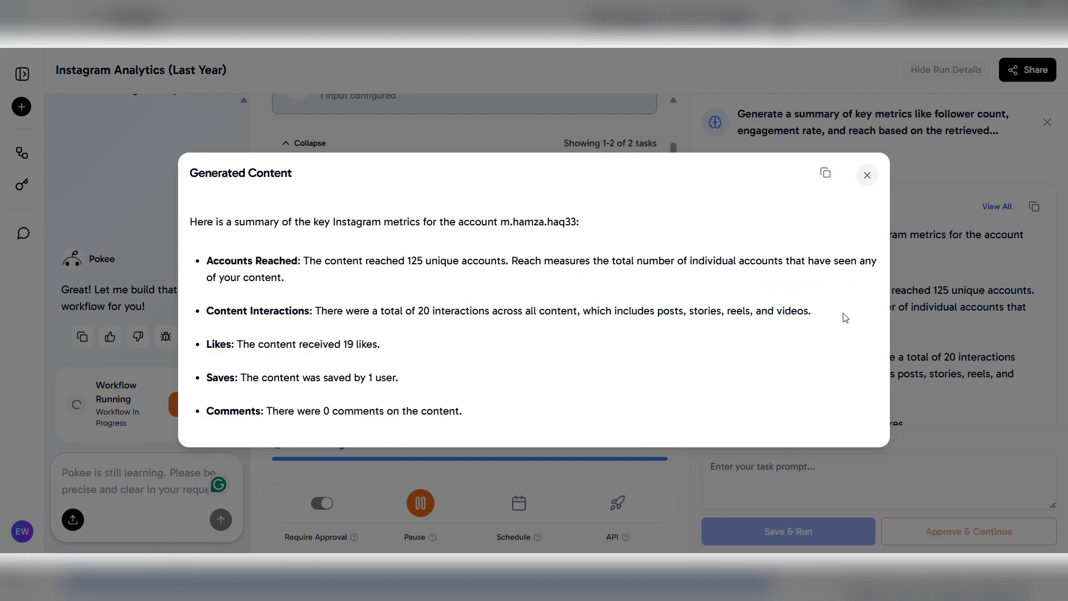
click(875, 184)
scroll(696, 326, down, 5)
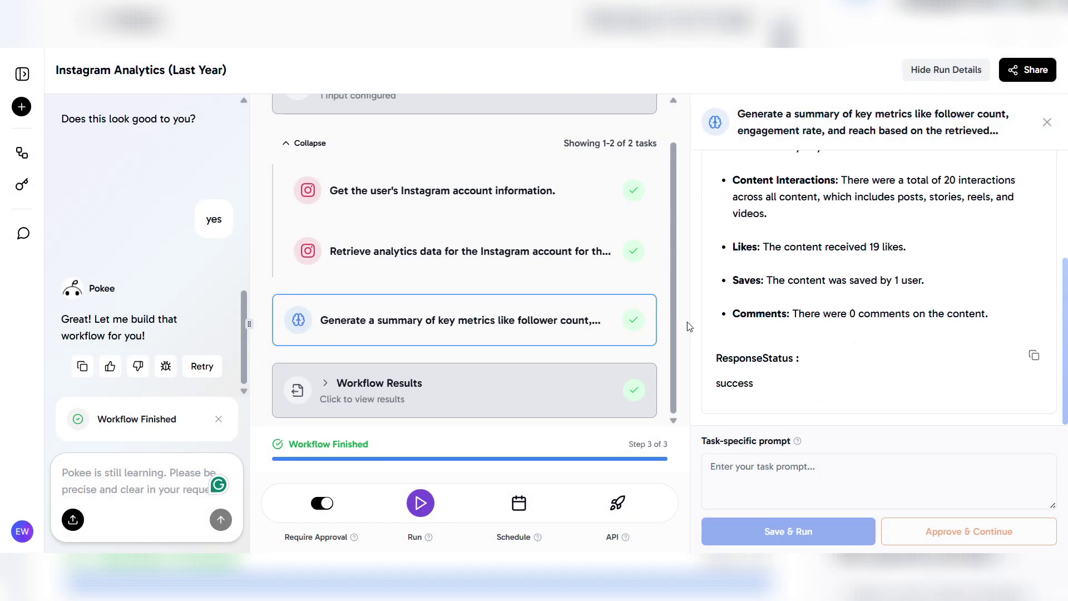
scroll(588, 278, up, 1)
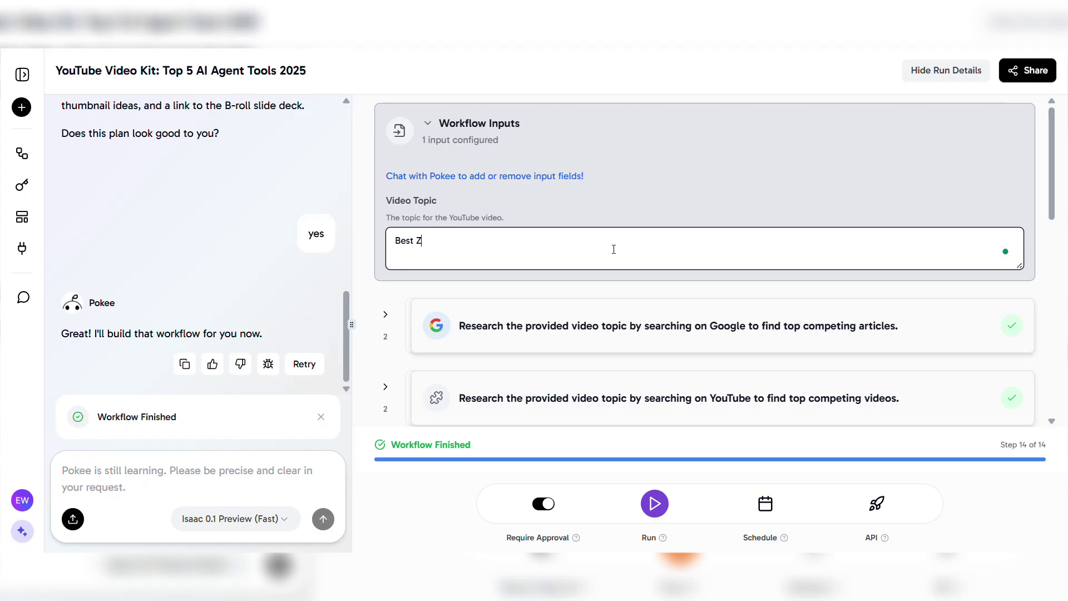
- Change the Video Topic to 'Best Zapier Alternatives' and rerun the workflow
text(apier Alternatives)
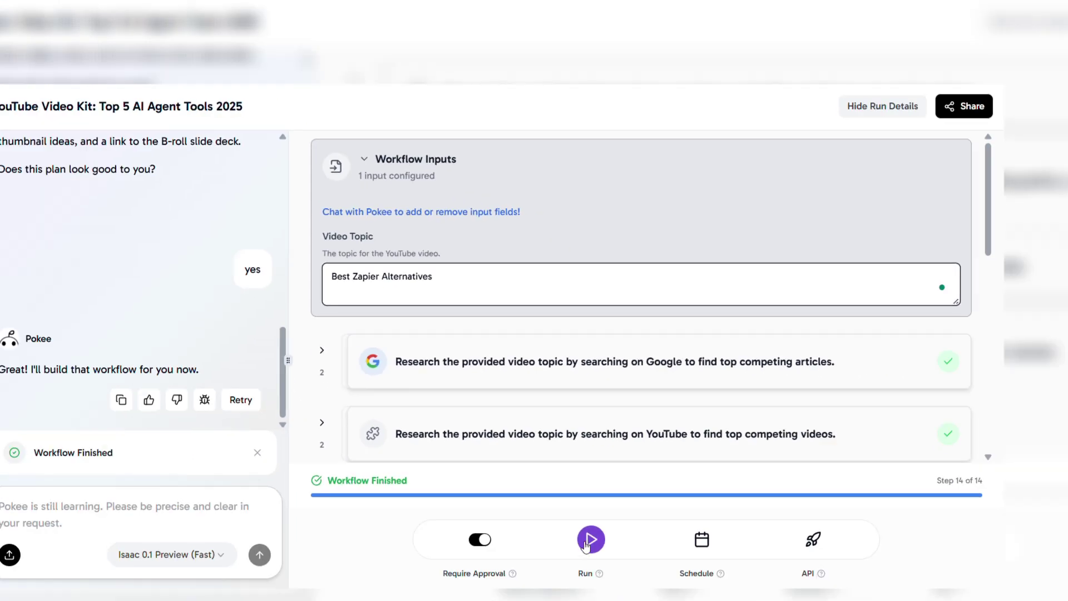
click(591, 540)
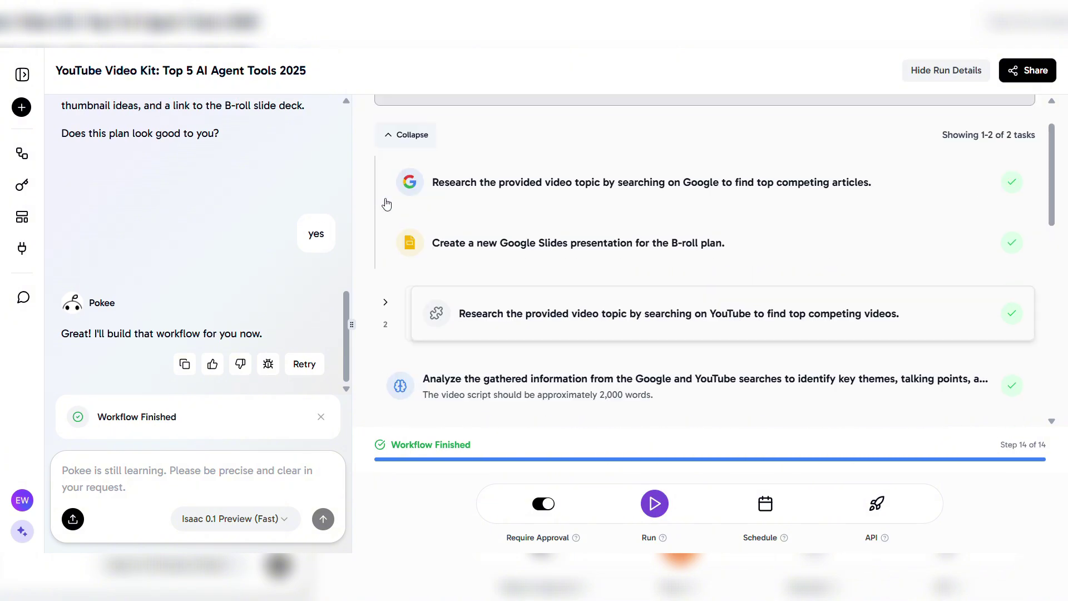
- Read the full Zapier-alternative title options and the hashtagged SEO description
click(553, 289)
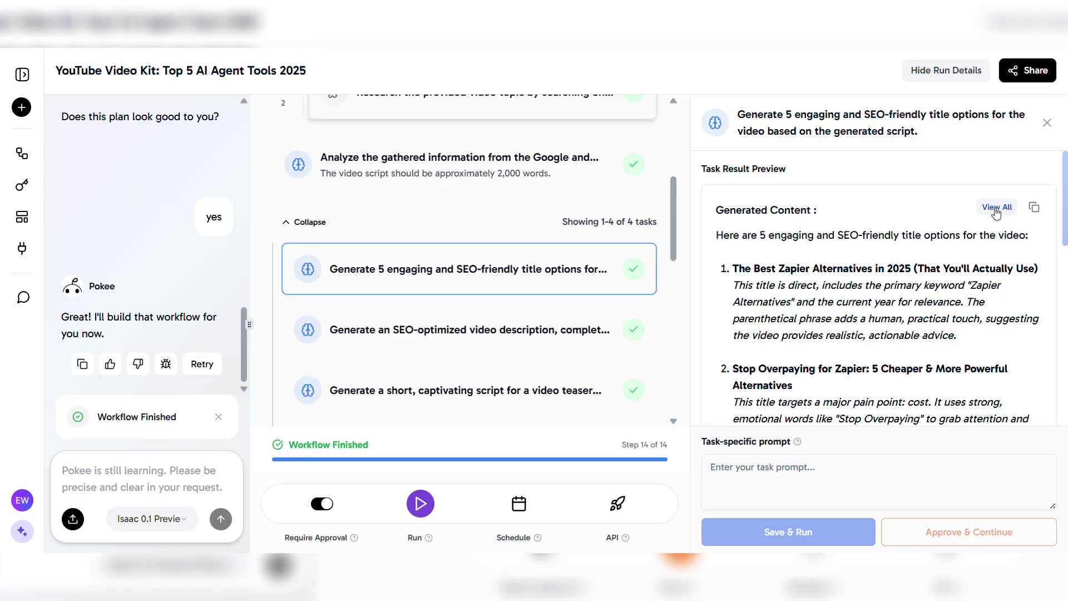
click(997, 207)
key(Escape)
click(469, 332)
click(996, 207)
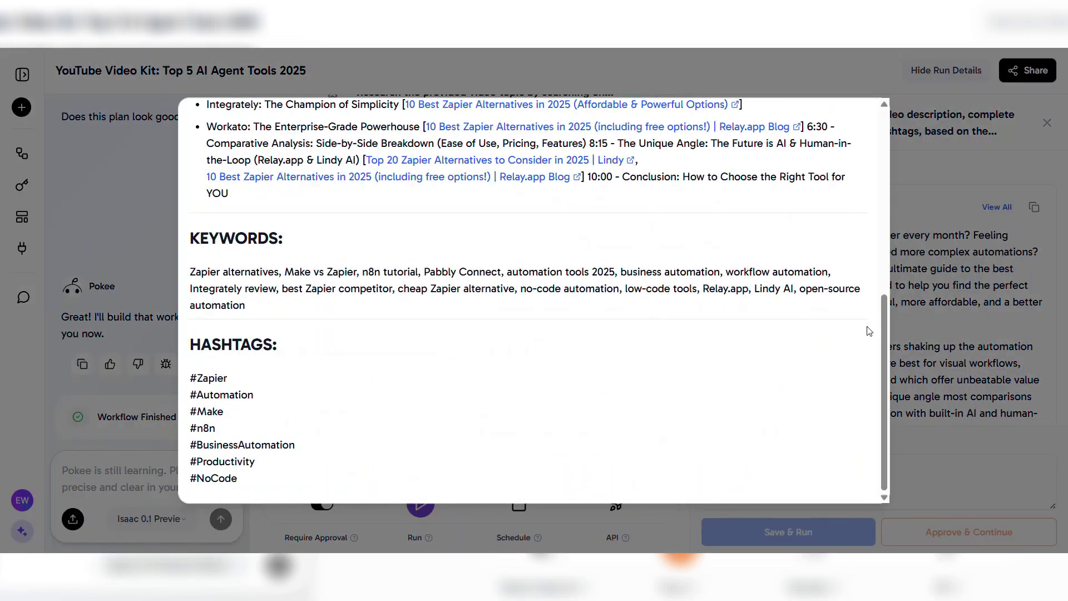
key(Escape)
- Read the full teaser script and browse the B-roll deck's key-point slides
click(469, 249)
click(998, 207)
scroll(863, 314, down, 10)
key(Escape)
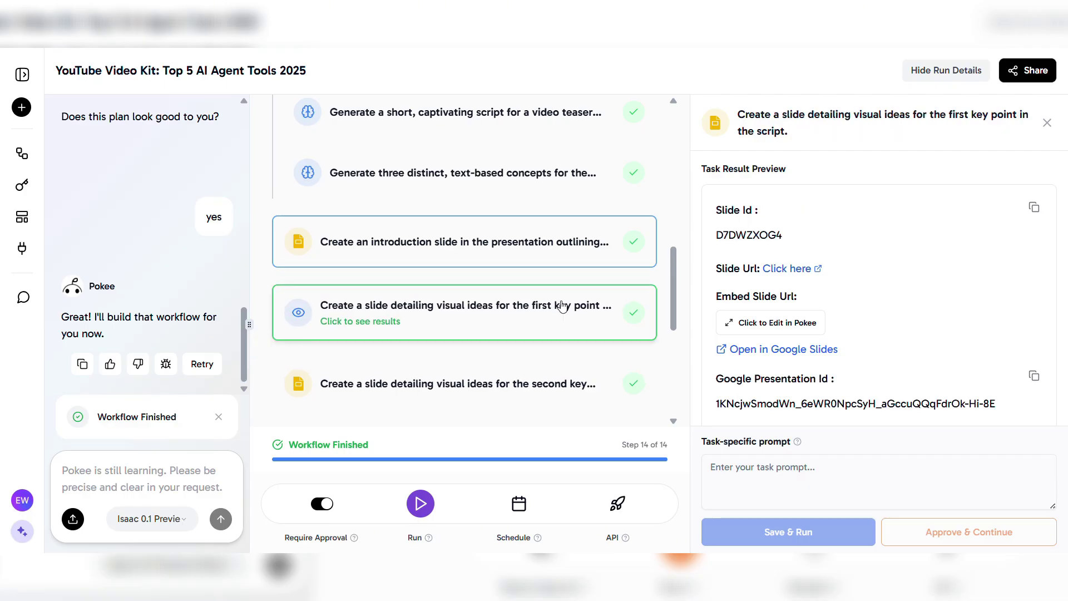
scroll(890, 278, down, 3)
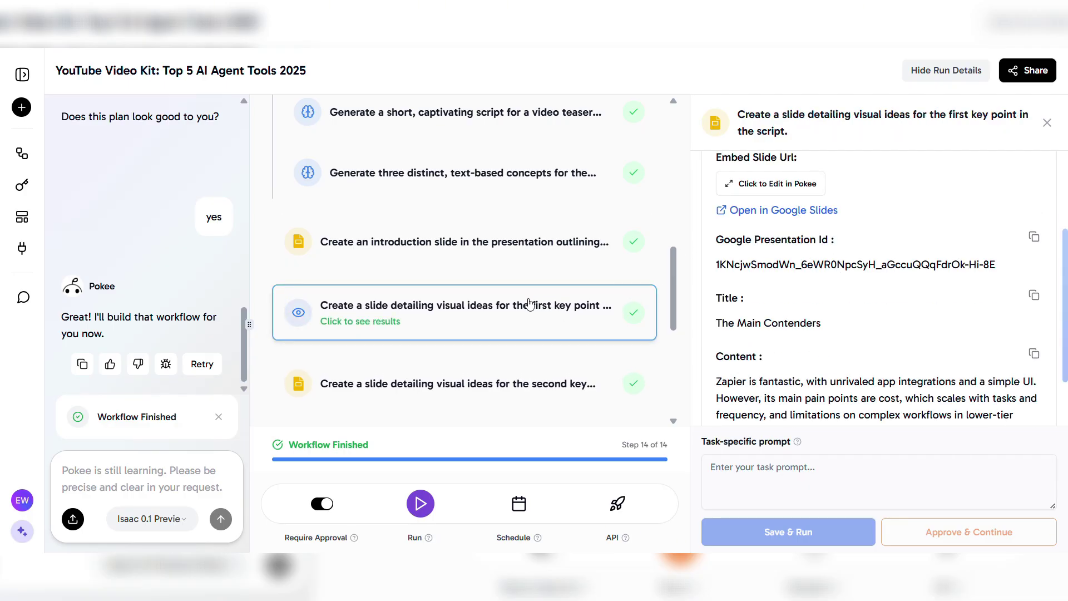
click(456, 383)
scroll(892, 242, down, 1)
scroll(530, 298, down, 1)
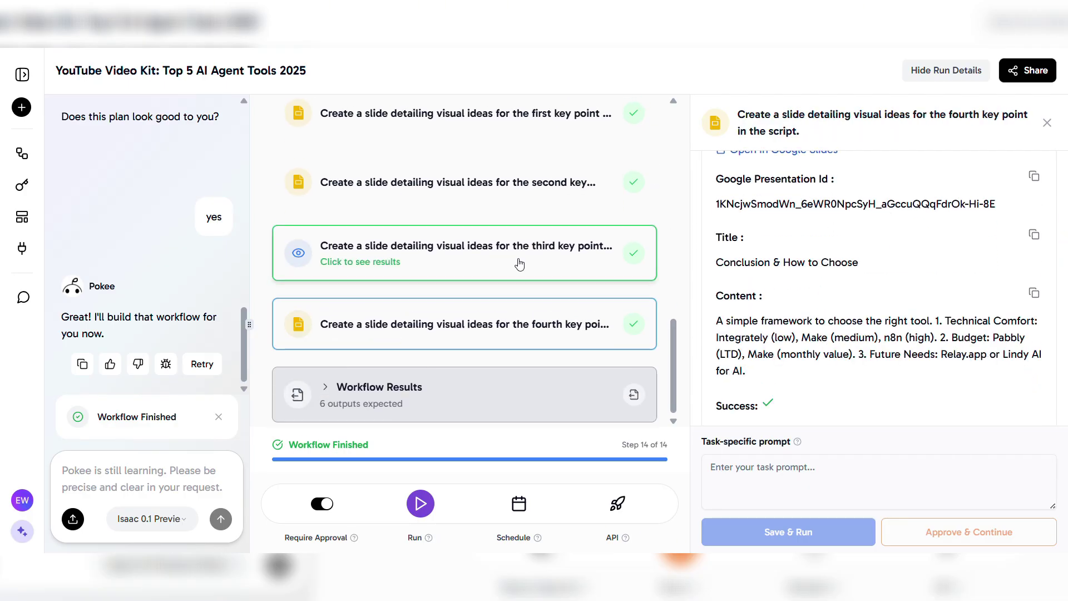